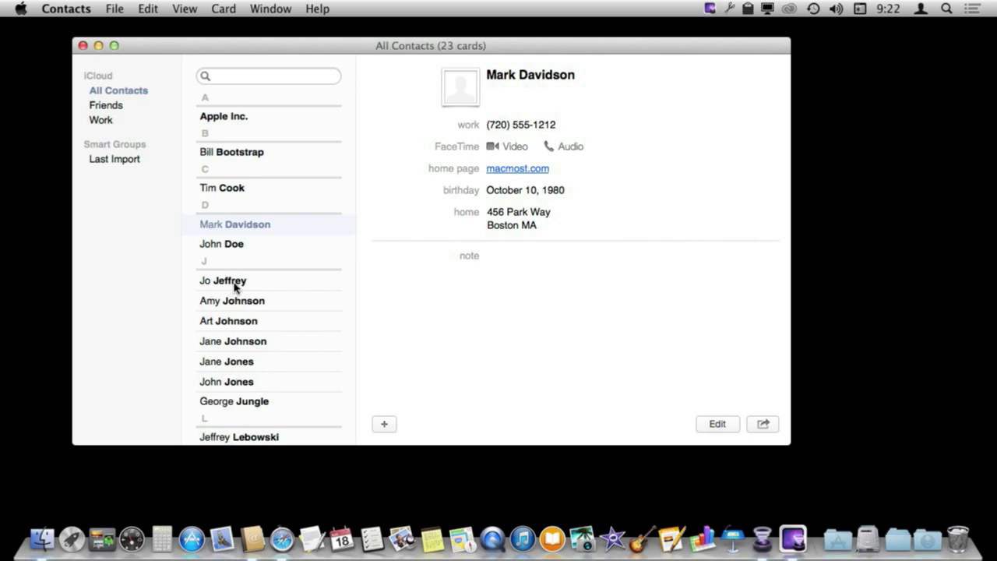
# Export the selected contact's card to the desktop as a .vcf, then delete it, leaving 22 cards.
pyautogui.click(252, 228)
pyautogui.moveTo(216, 230); pyautogui.dragTo(905, 231)
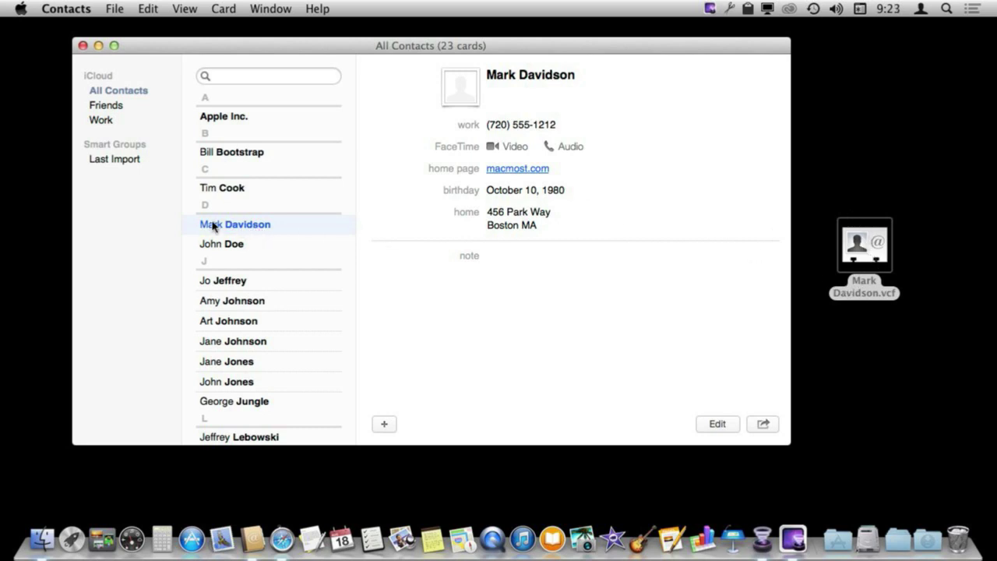
pyautogui.press('BackSpace')
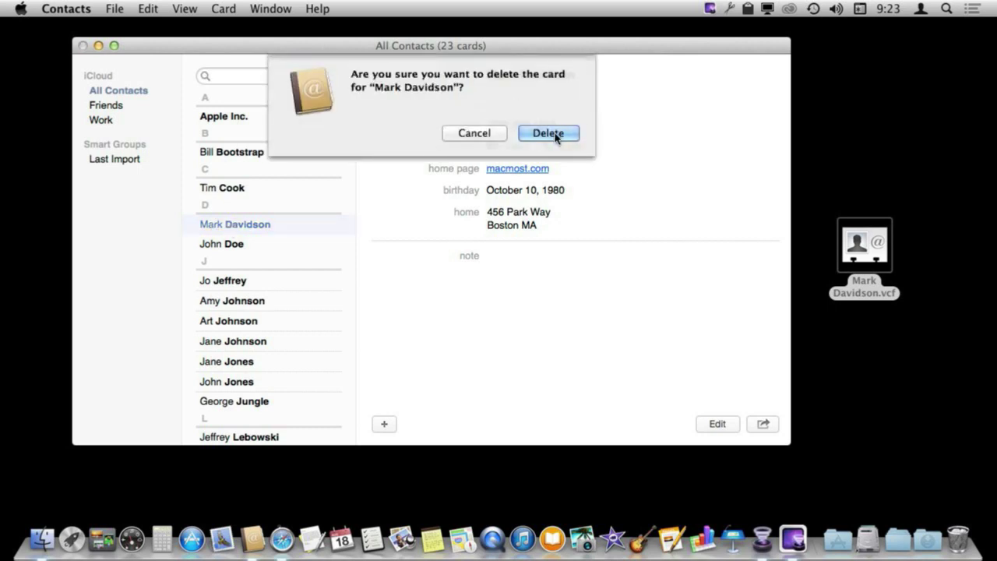
pyautogui.click(548, 132)
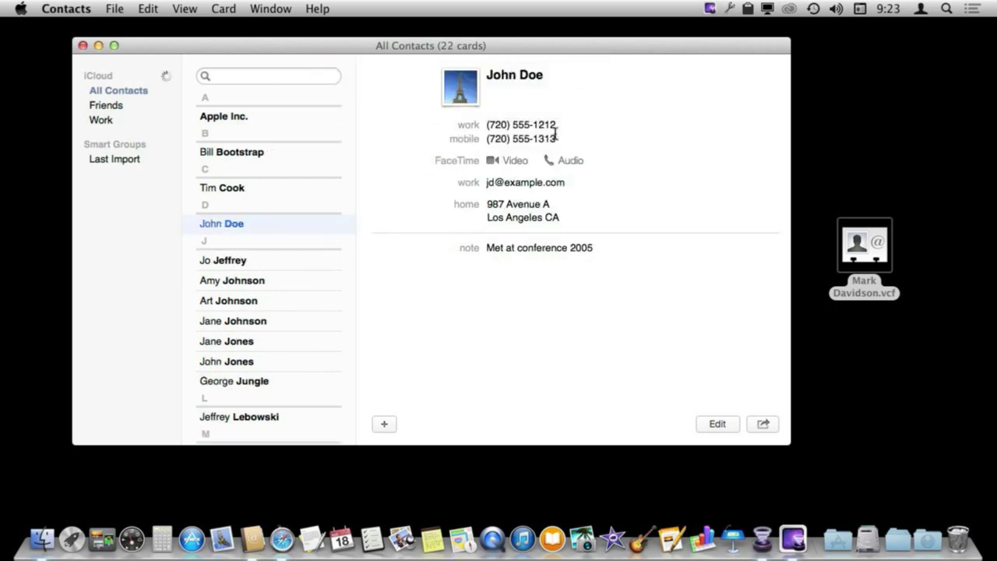
pyautogui.click(856, 201)
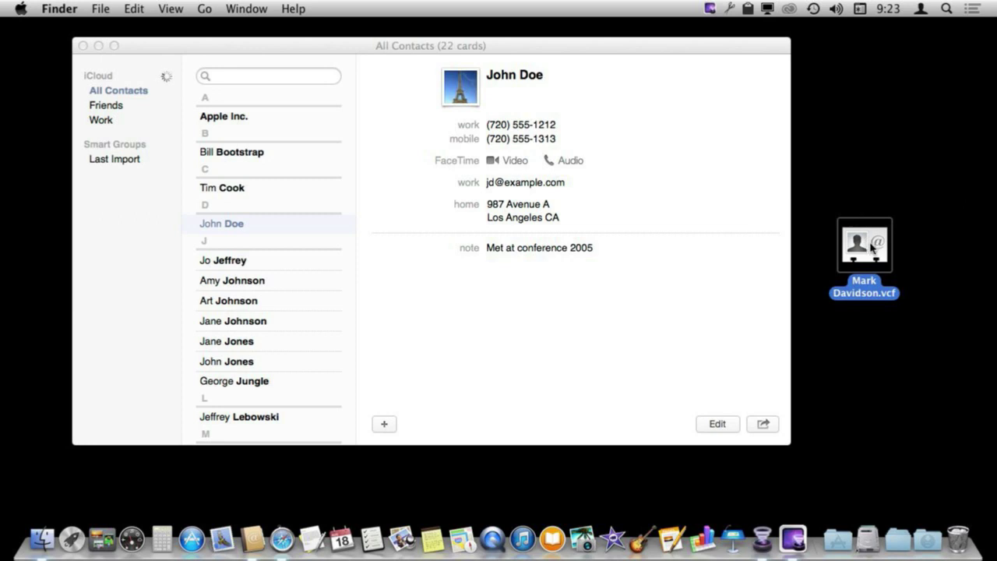
pyautogui.press('space')
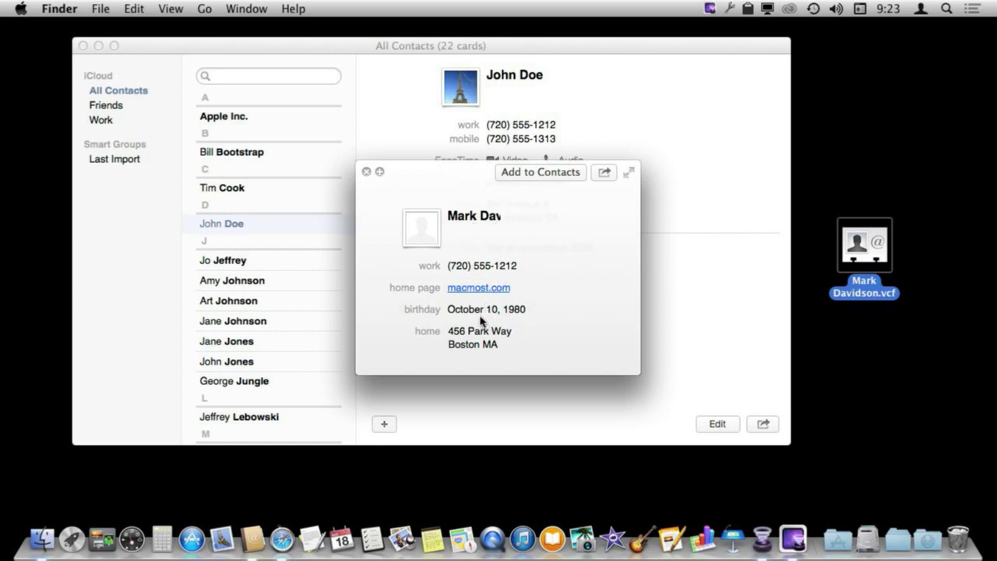
pyautogui.click(366, 171)
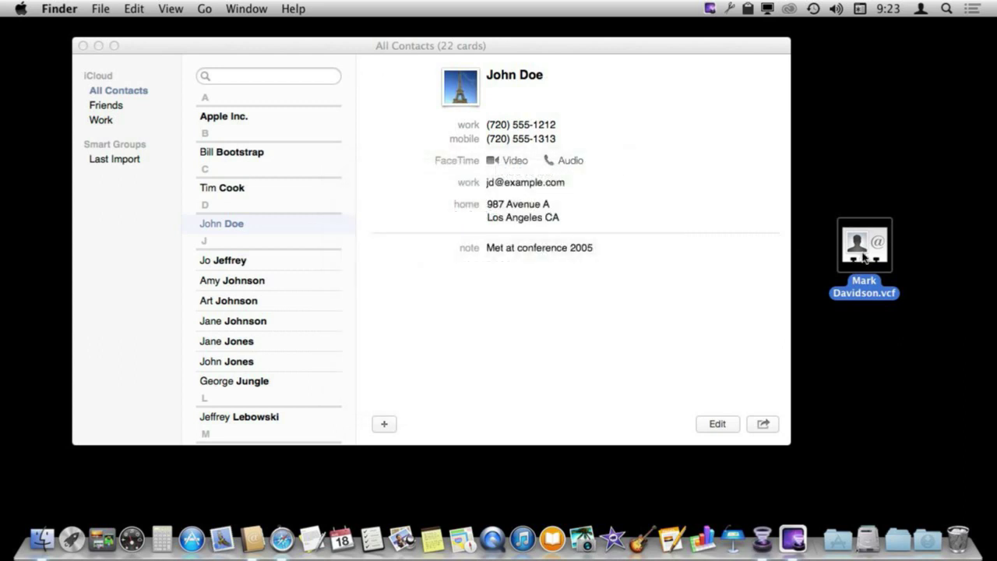
# Re-import the exported .vcf file into Contacts, restoring the deleted card.
pyautogui.moveTo(870, 254); pyautogui.dragTo(106, 94)
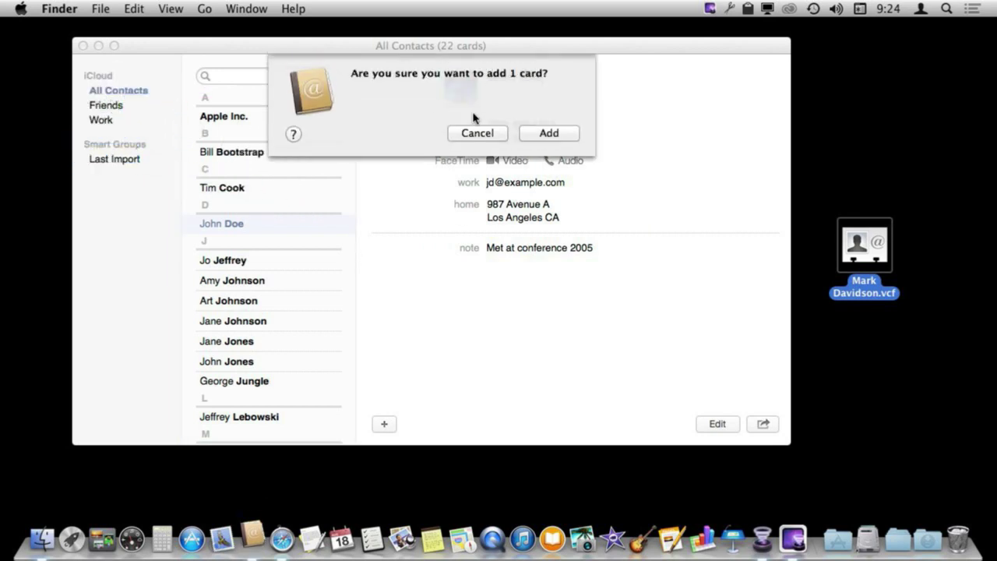
pyautogui.click(536, 133)
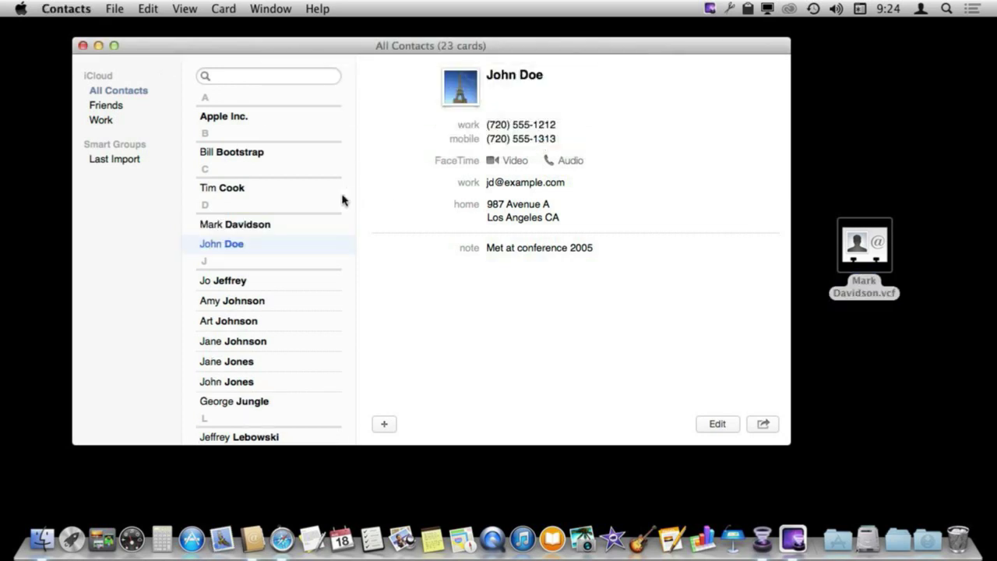
pyautogui.click(269, 225)
# Move the .vcf file from the desktop to the Trash.
pyautogui.click(858, 243)
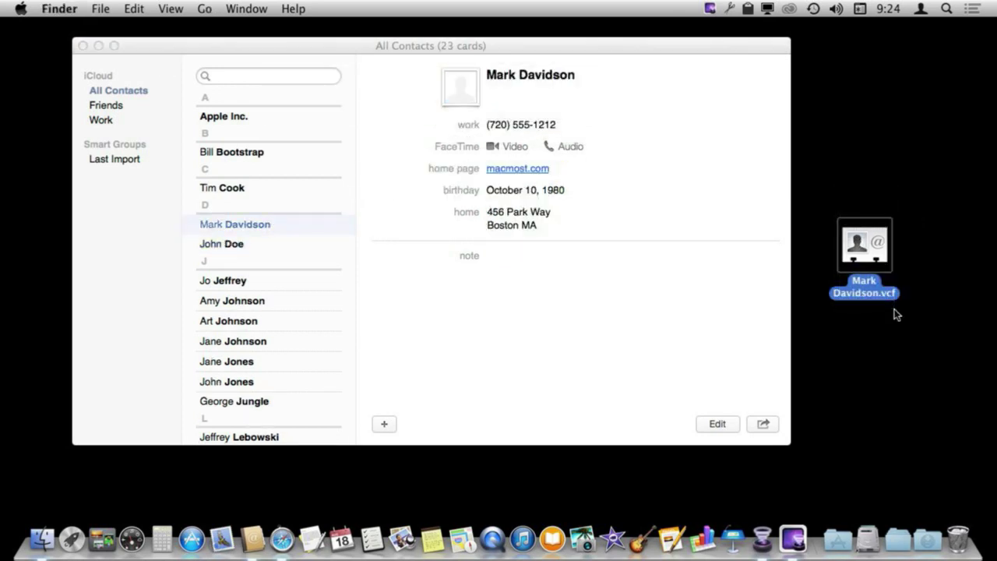
pyautogui.press('super+BackSpace')
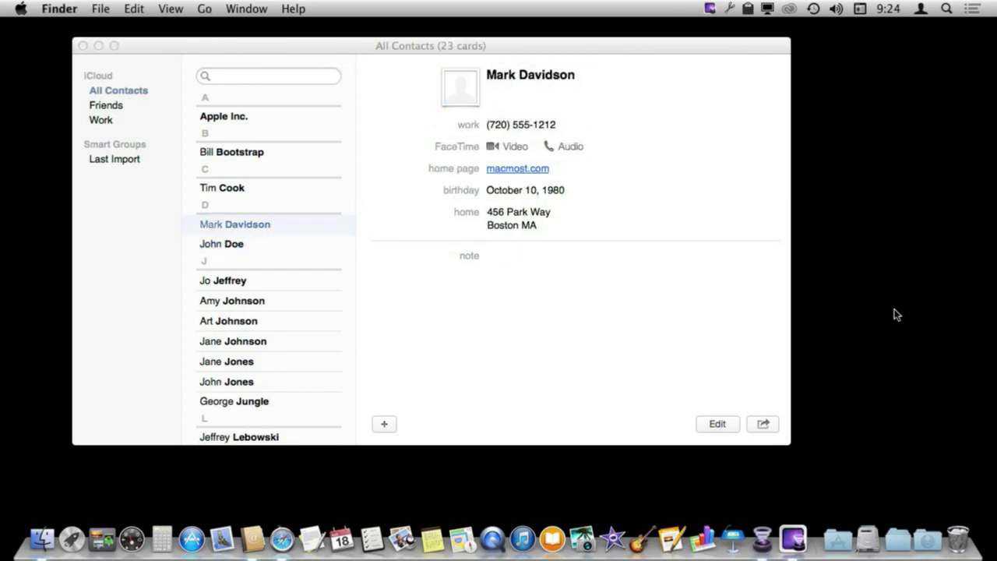
pyautogui.click(239, 285)
# Export the three selected contacts together to the desktop as one .vcf file.
pyautogui.moveTo(234, 286); pyautogui.dragTo(241, 323)
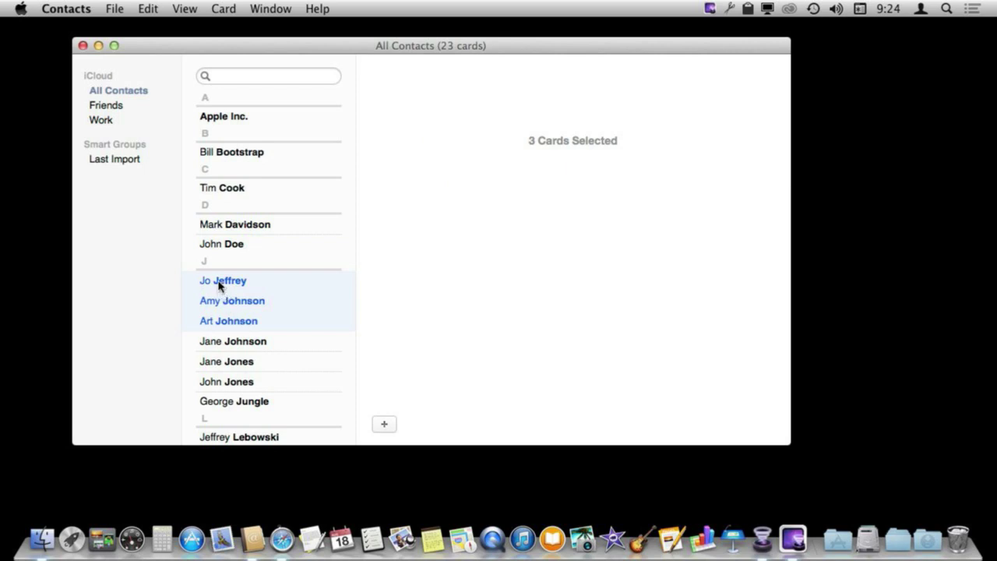
pyautogui.moveTo(220, 286); pyautogui.dragTo(946, 236)
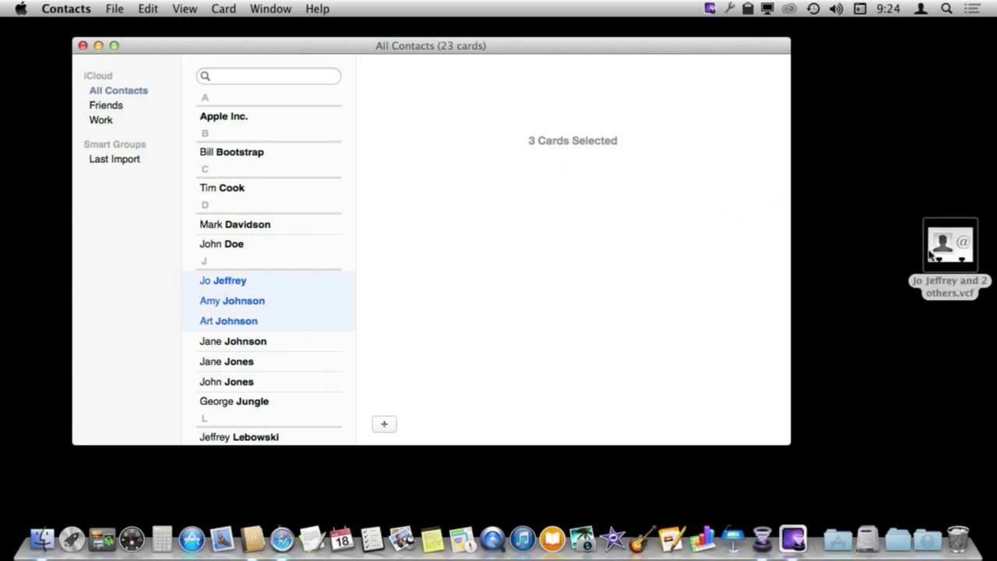
pyautogui.click(893, 228)
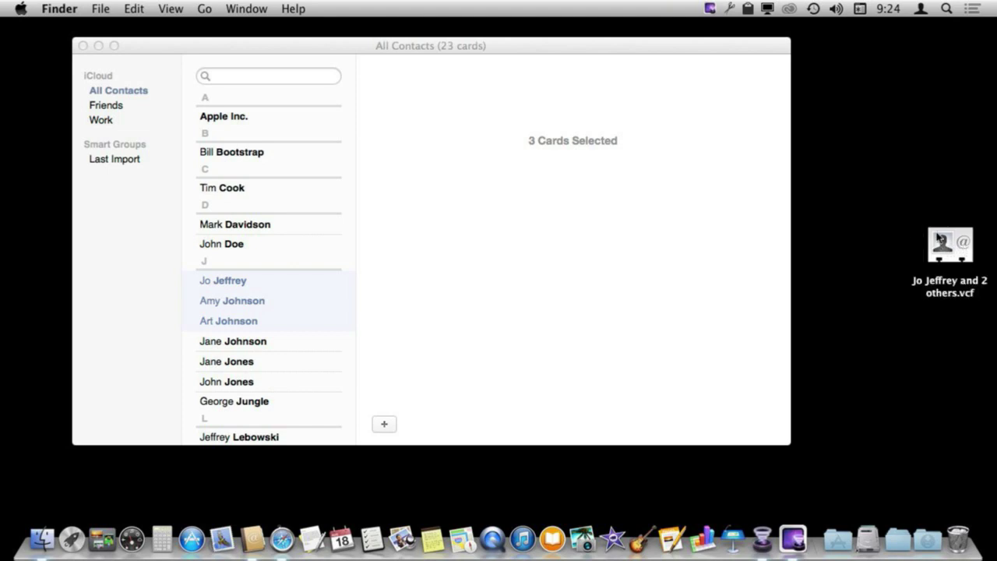
# Quick Look the combined .vcf, then open it in TextEdit to view the three vCards.
pyautogui.press('space')
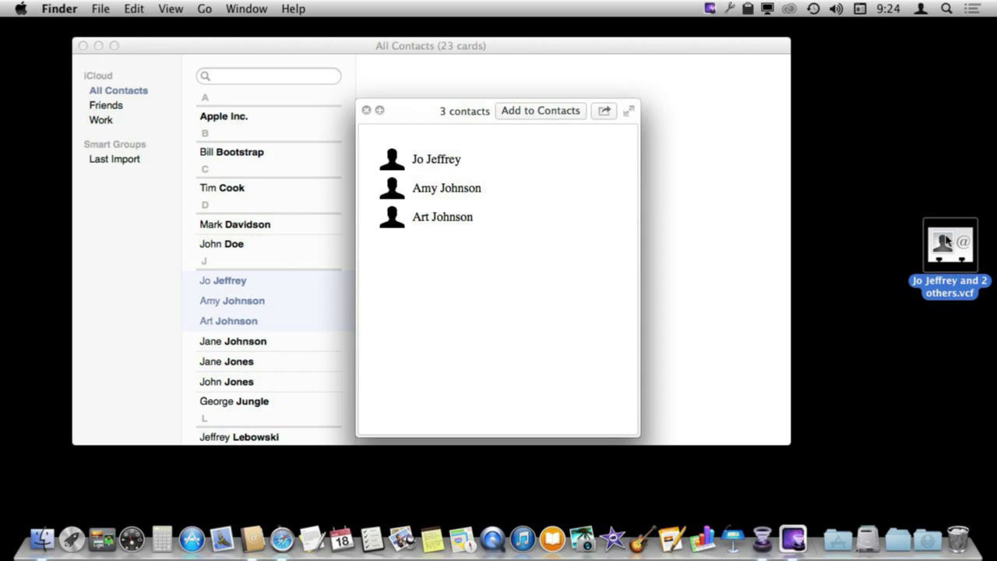
pyautogui.press('space')
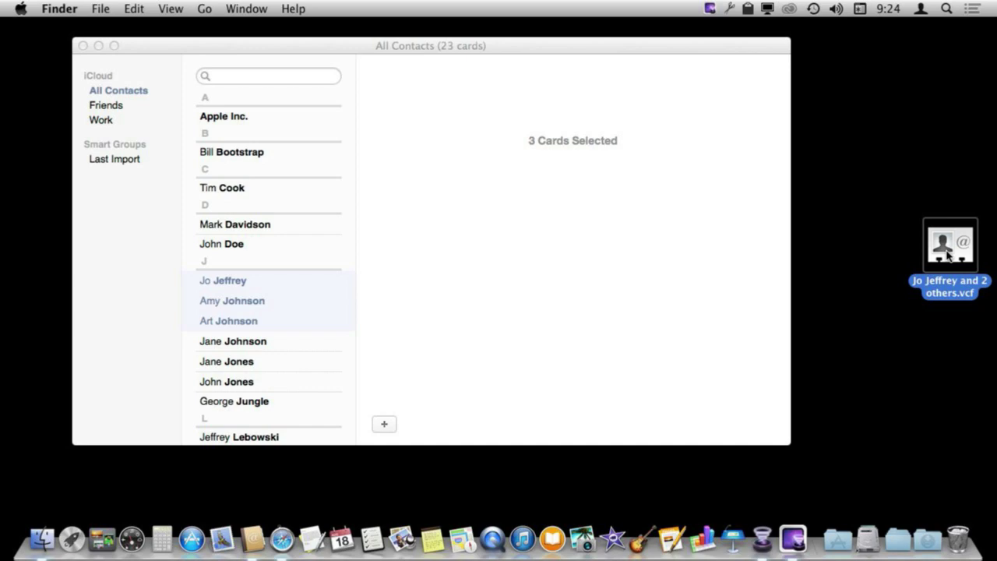
pyautogui.moveTo(949, 255); pyautogui.dragTo(314, 543)
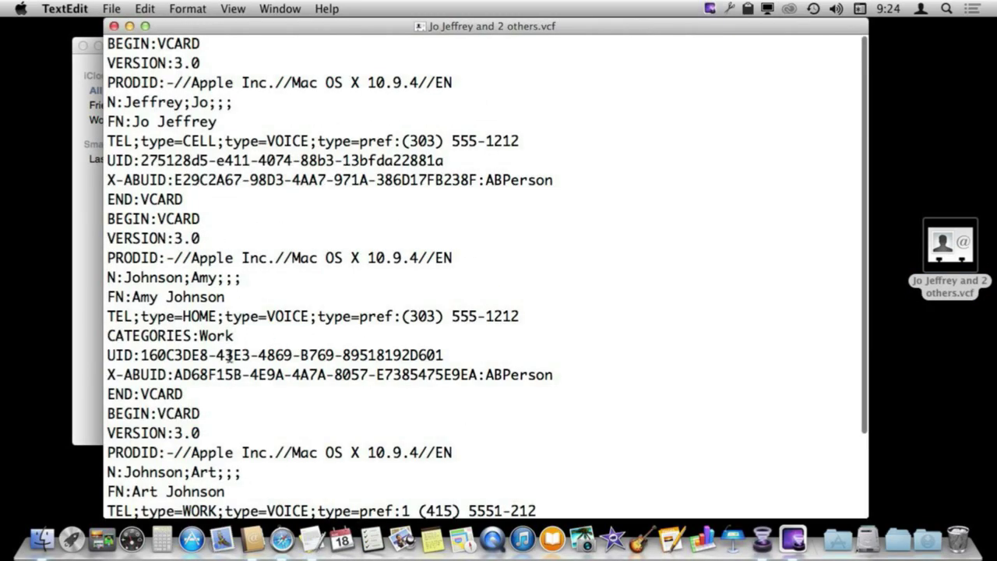
pyautogui.scroll(-3, 230, 355)
pyautogui.scroll(3, 312, 249)
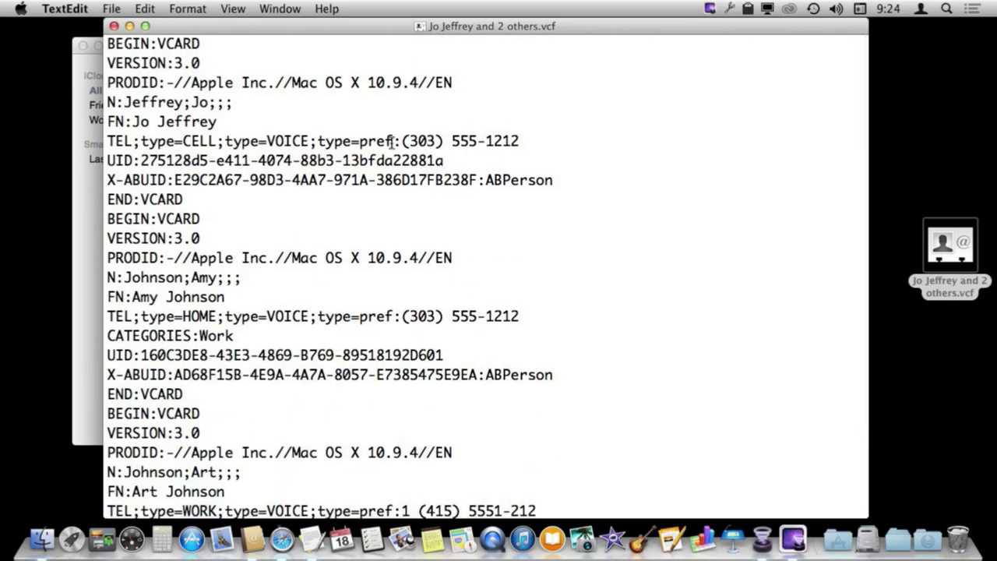
pyautogui.press('super+w')
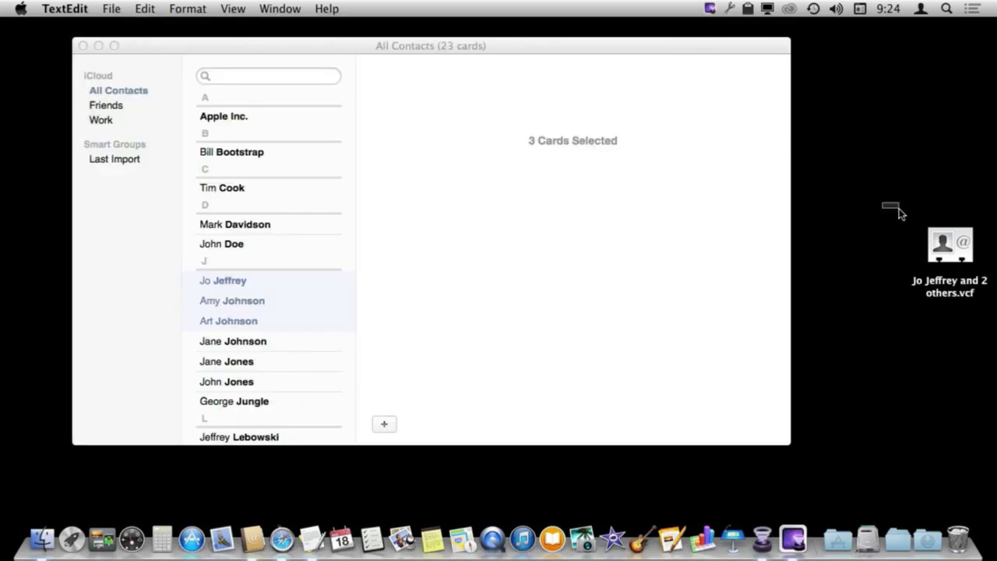
pyautogui.moveTo(898, 212); pyautogui.dragTo(962, 307)
# Trash the combined .vcf and export each of the three contacts as its own .vcf file.
pyautogui.press('super+BackSpace')
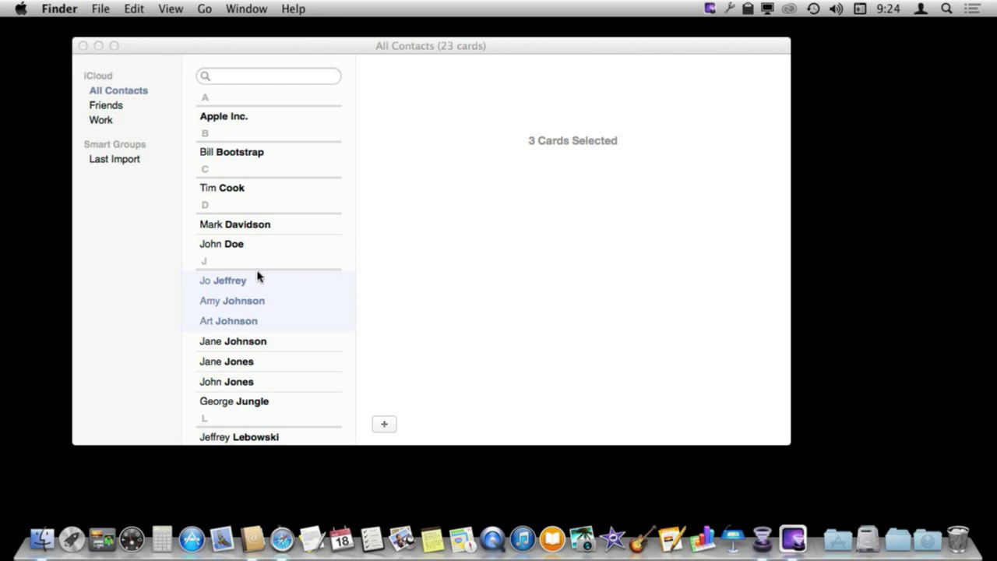
pyautogui.click(233, 343)
pyautogui.click(224, 341)
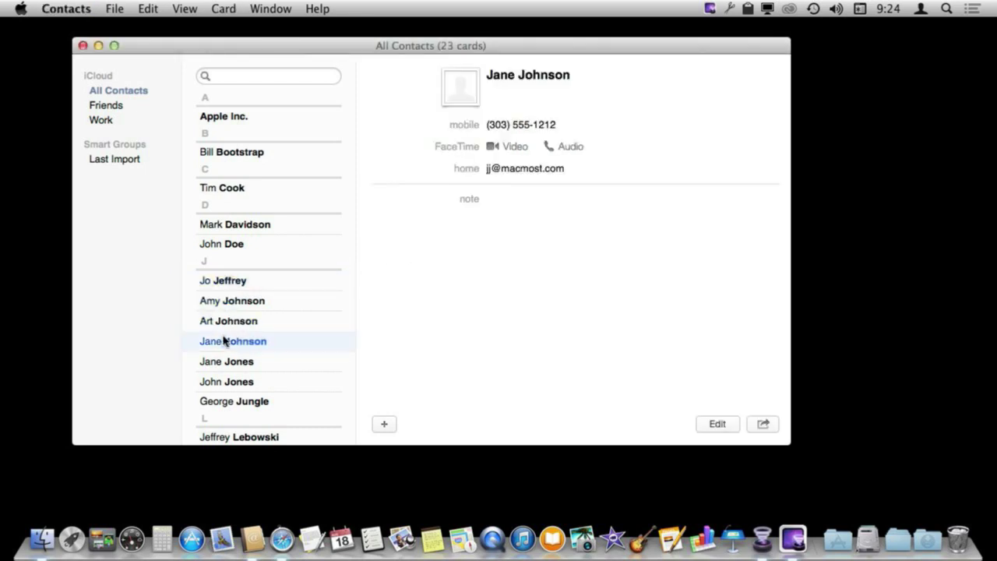
pyautogui.moveTo(217, 284); pyautogui.dragTo(935, 242)
pyautogui.moveTo(259, 303); pyautogui.dragTo(935, 339)
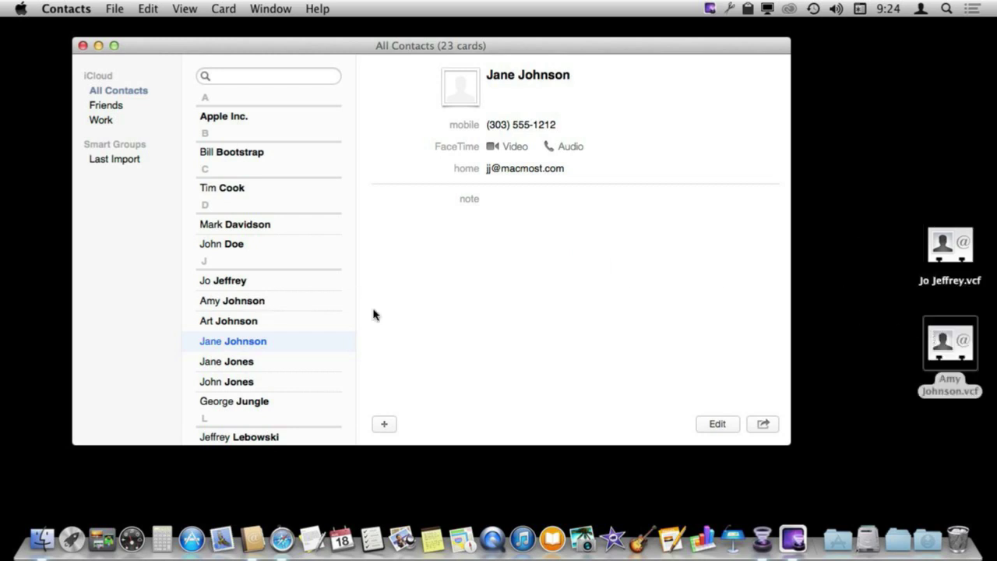
pyautogui.moveTo(239, 327); pyautogui.dragTo(904, 432)
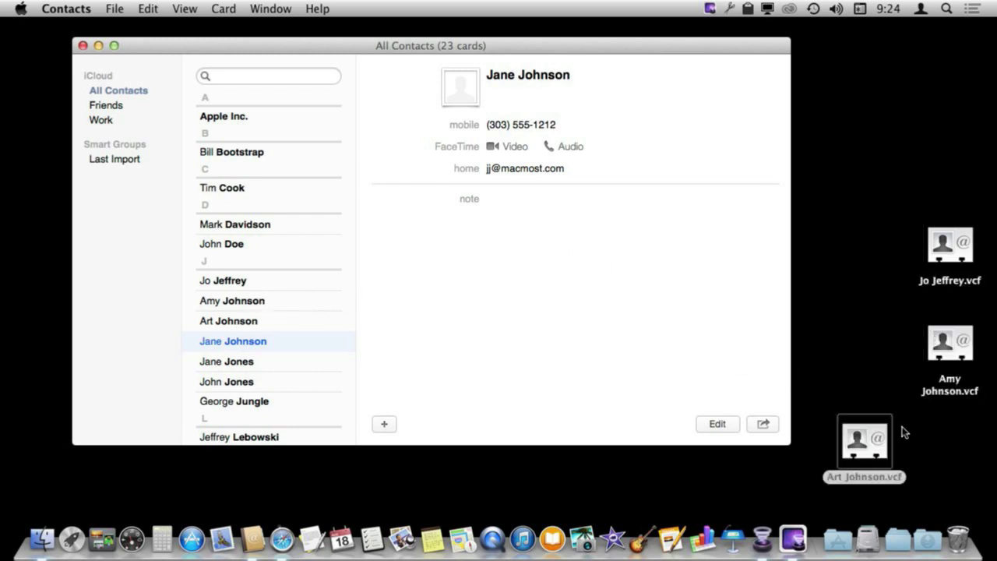
# Select the three exported .vcf files on the desktop and move them to the Trash.
pyautogui.click(232, 284)
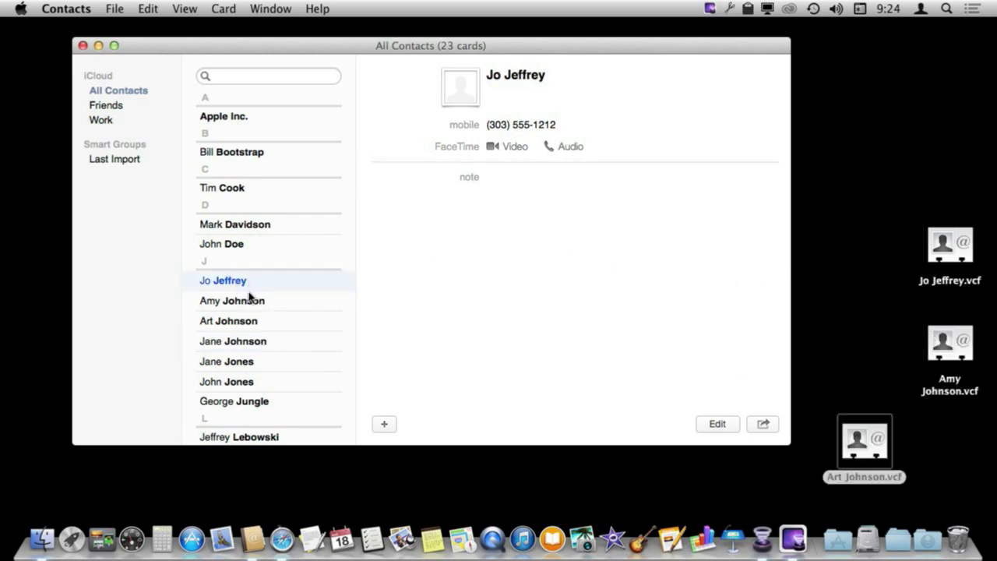
pyautogui.keyDown('shift'); pyautogui.click(241, 322); pyautogui.keyUp('shift')
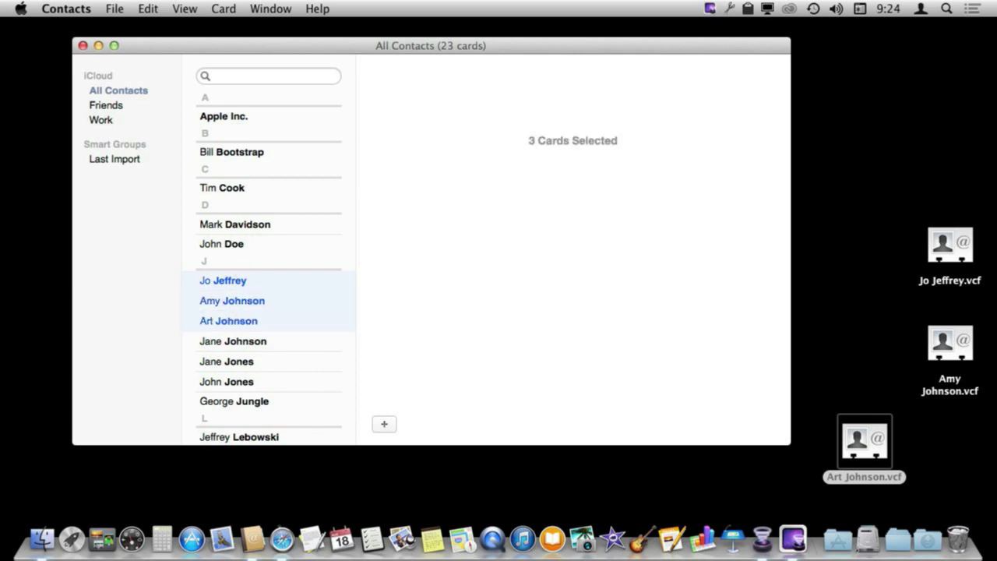
pyautogui.moveTo(867, 240); pyautogui.dragTo(958, 472)
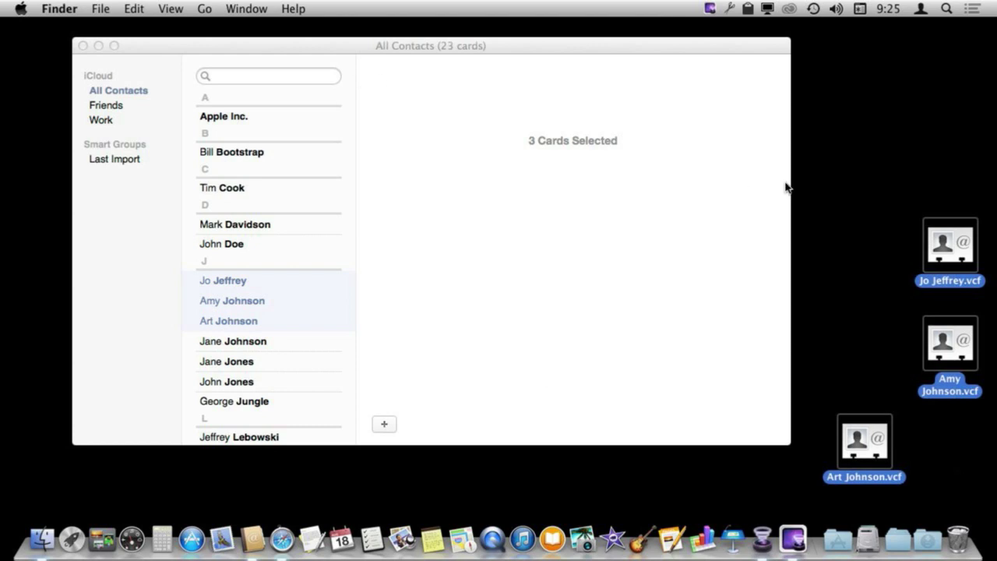
pyautogui.moveTo(831, 141); pyautogui.dragTo(951, 486)
pyautogui.press('super+BackSpace')
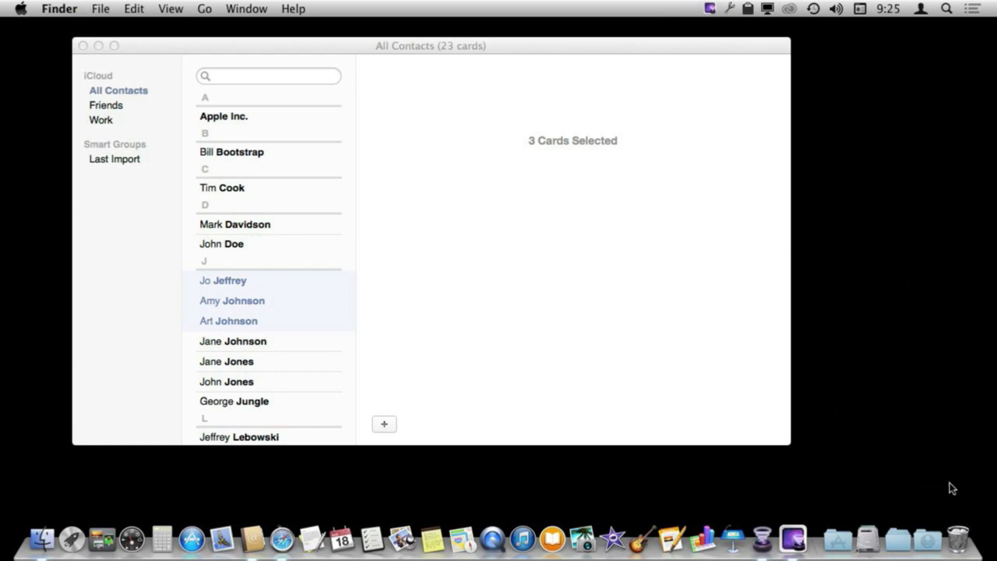
pyautogui.click(228, 348)
# Export the selected contact's card as a PDF saved to the Desktop.
pyautogui.click(230, 346)
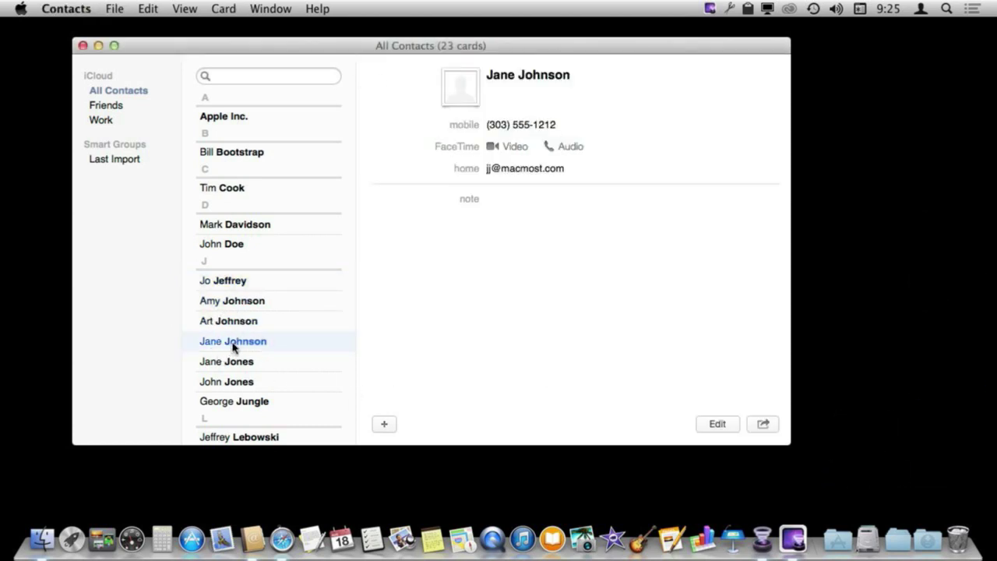
pyautogui.click(115, 8)
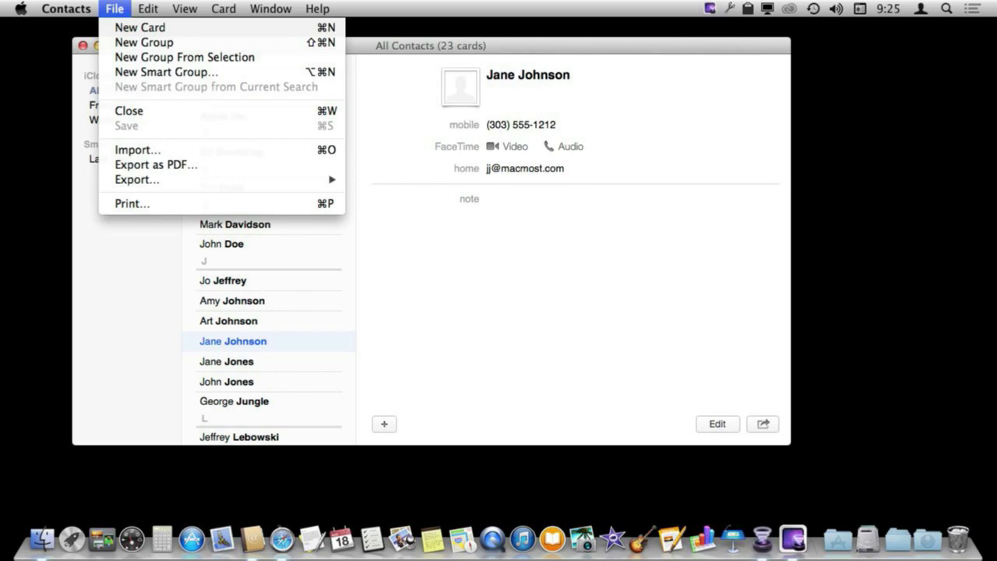
pyautogui.click(166, 169)
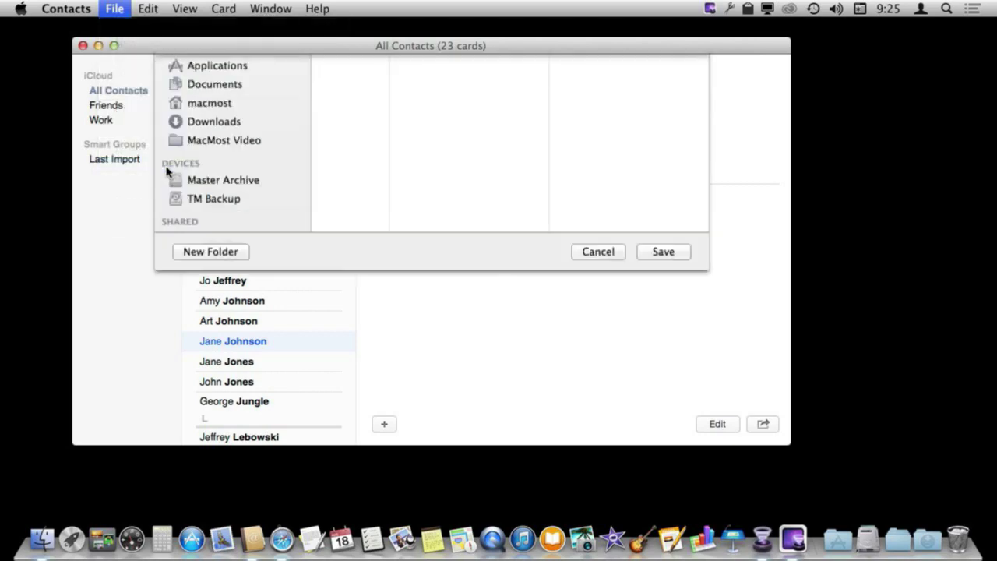
pyautogui.press('super+d')
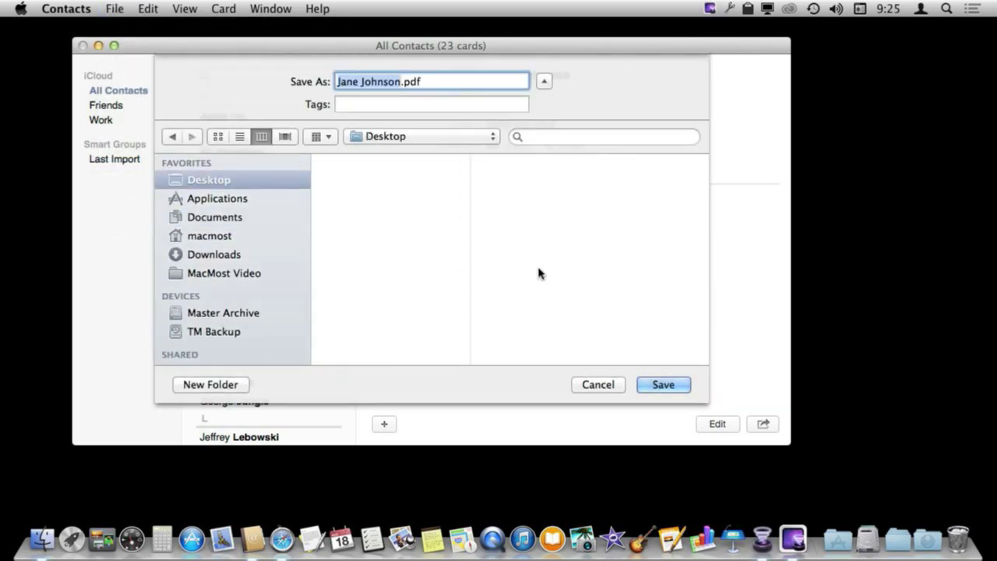
pyautogui.click(663, 384)
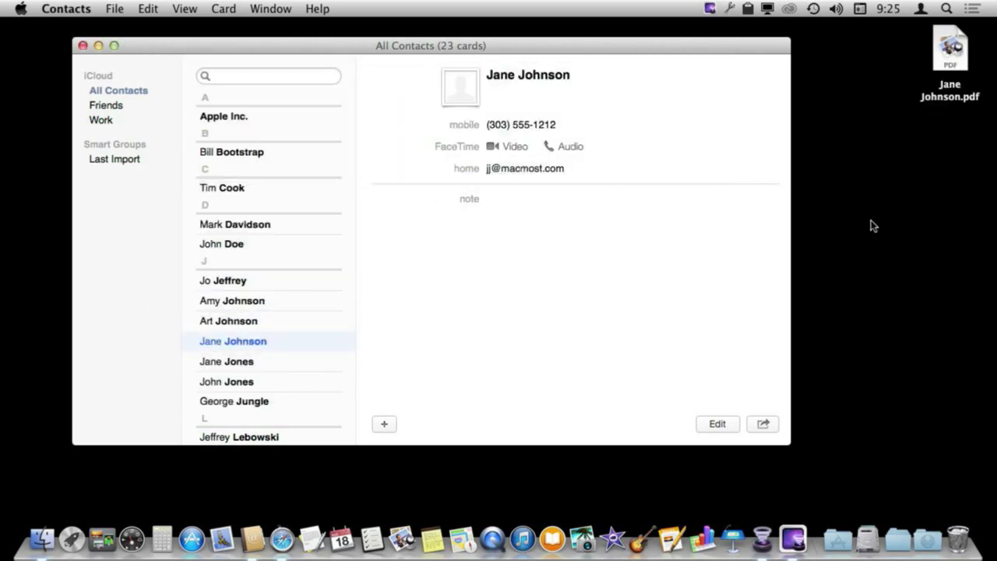
# Preview the exported PDF with Quick Look, then move it to the Trash.
pyautogui.click(950, 48)
pyautogui.press('space')
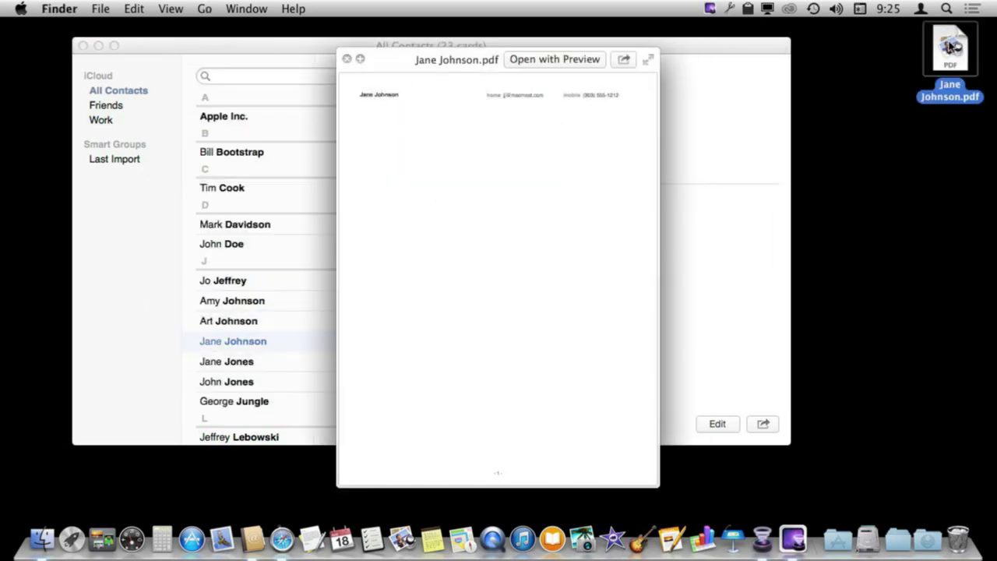
pyautogui.press('space')
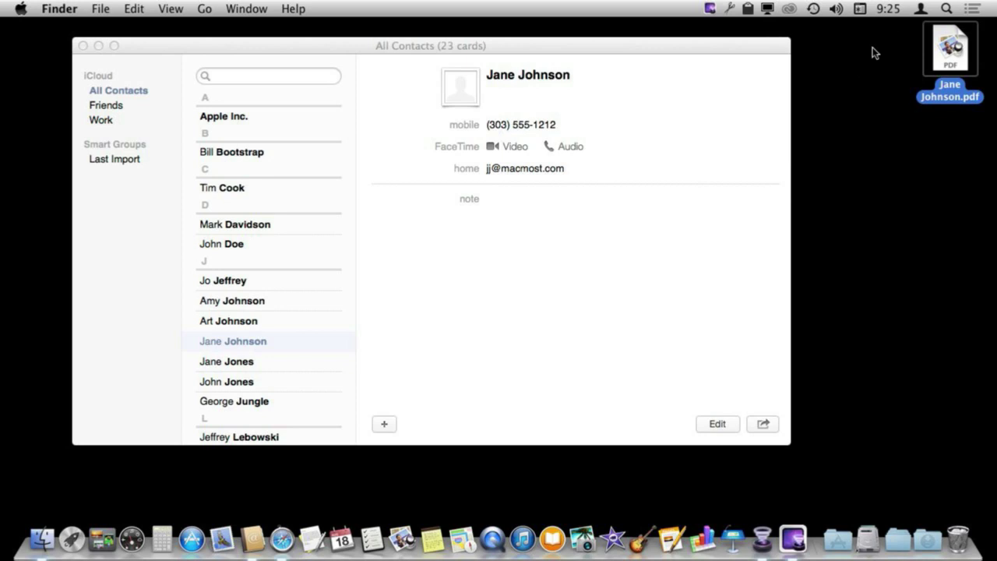
pyautogui.moveTo(875, 49); pyautogui.dragTo(983, 147)
pyautogui.press('super+BackSpace')
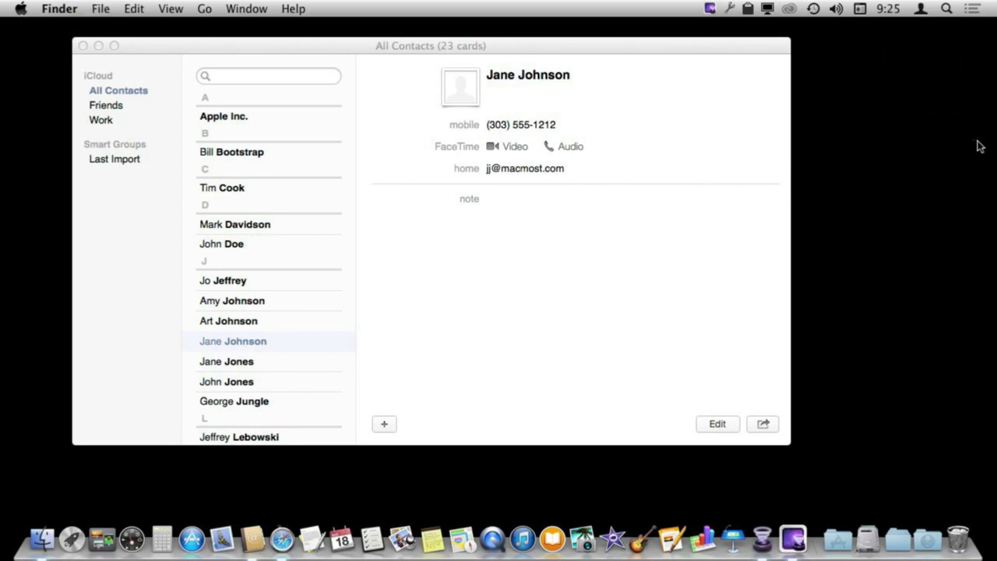
pyautogui.click(224, 283)
# Select the four cards and export them as a single PDF to the Desktop.
pyautogui.click(224, 283)
pyautogui.keyDown('shift'); pyautogui.click(238, 348); pyautogui.keyUp('shift')
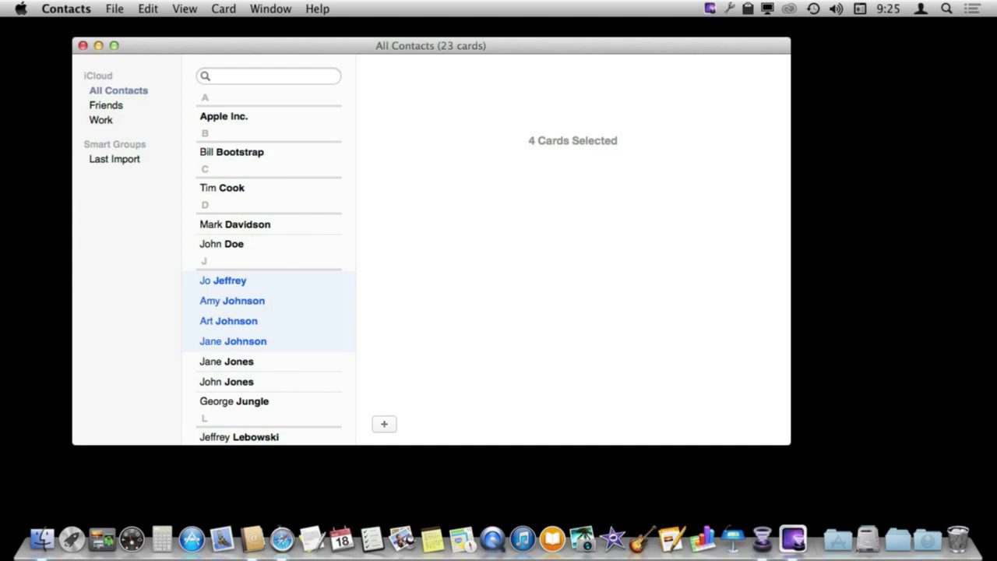
pyautogui.click(114, 8)
pyautogui.click(155, 165)
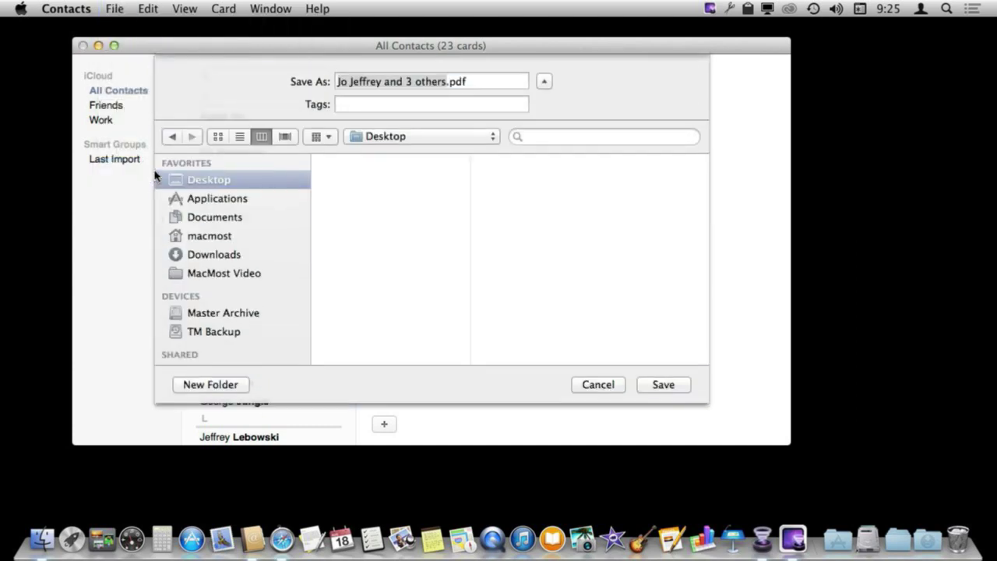
pyautogui.click(663, 385)
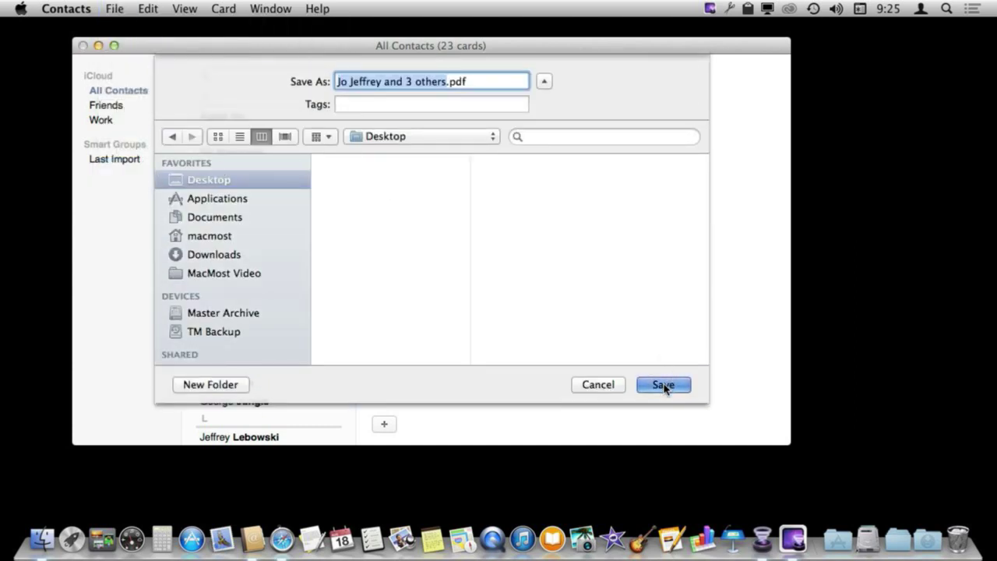
# Preview the four-card PDF and move it to the Trash.
pyautogui.click(935, 78)
pyautogui.click(957, 48)
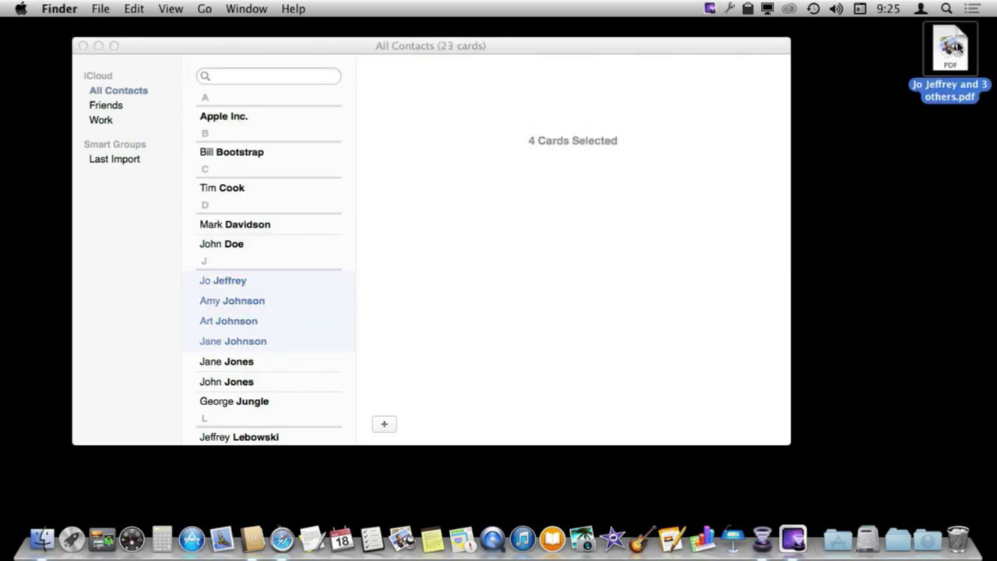
pyautogui.press('space')
pyautogui.press('space')
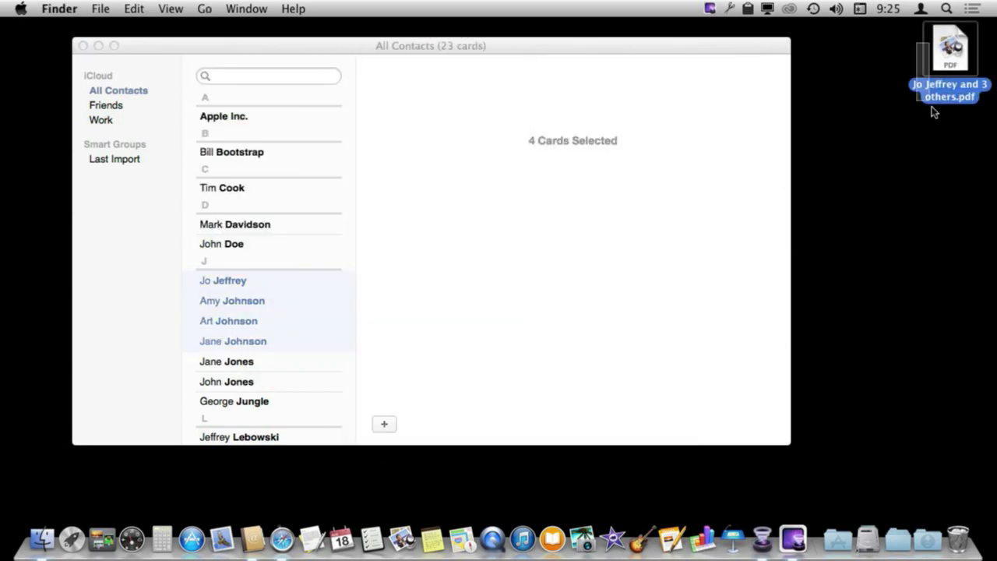
pyautogui.press('super+BackSpace')
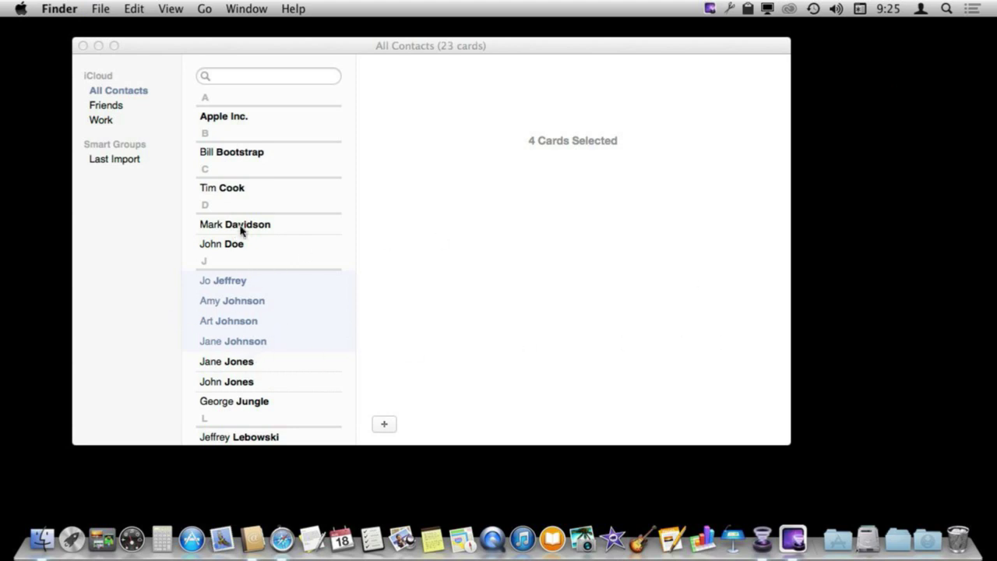
pyautogui.click(328, 50)
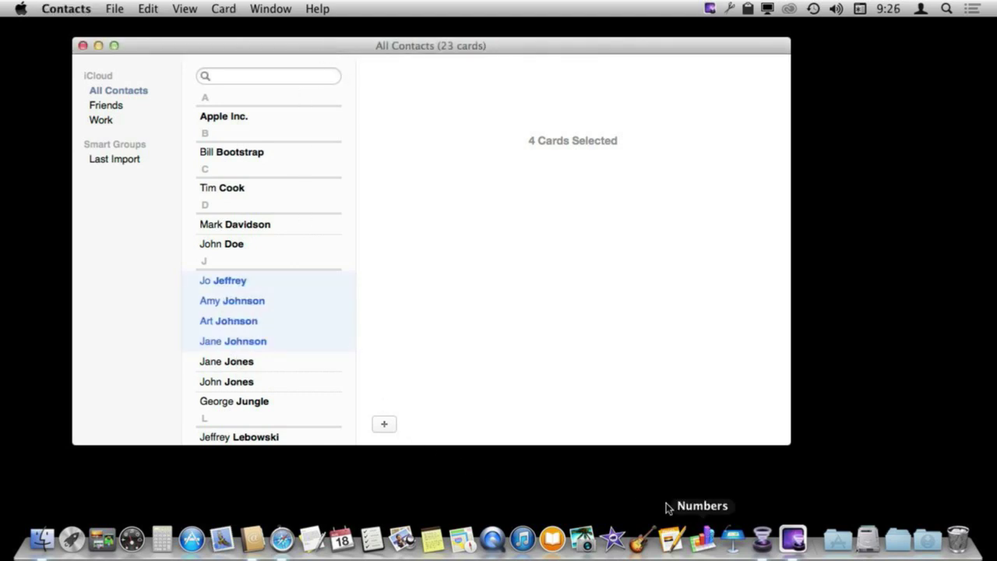
# Create a blank Numbers spreadsheet and delete its default Table 1.
pyautogui.click(699, 548)
pyautogui.click(300, 391)
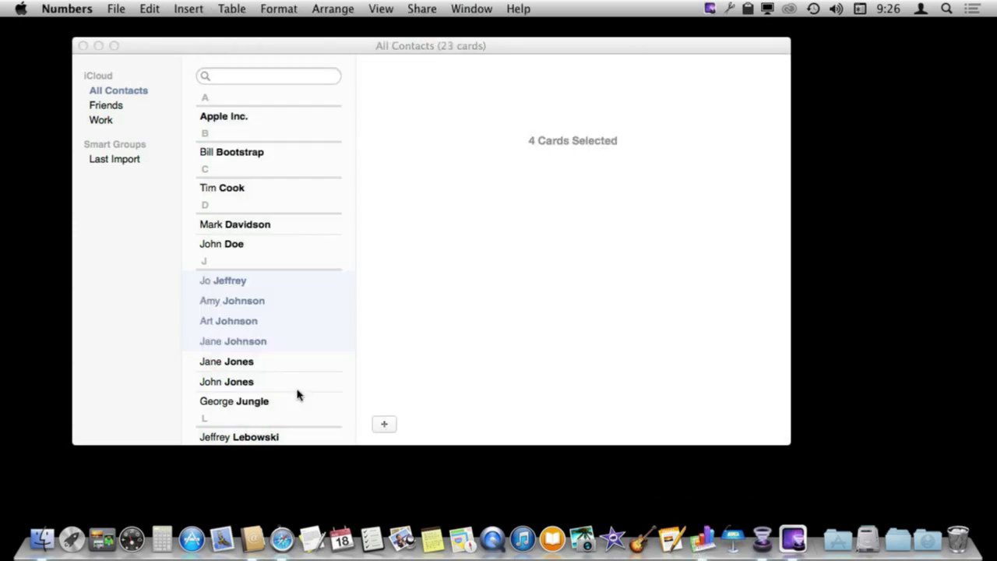
pyautogui.doubleClick(348, 201)
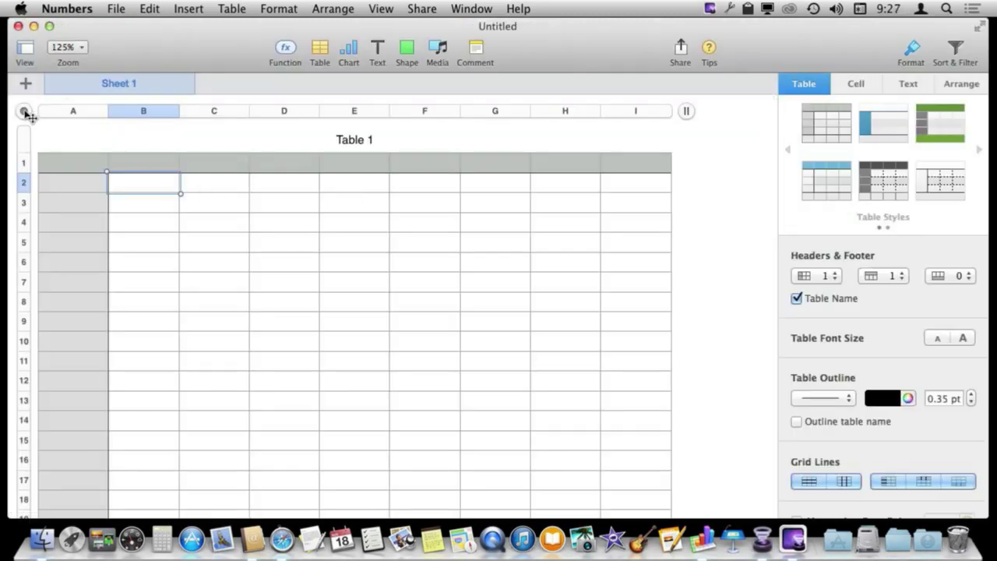
pyautogui.click(24, 110)
pyautogui.press('BackSpace')
# Drop the four contacts onto the sheet as a table, then close it without saving.
pyautogui.moveTo(154, 66); pyautogui.dragTo(668, 42)
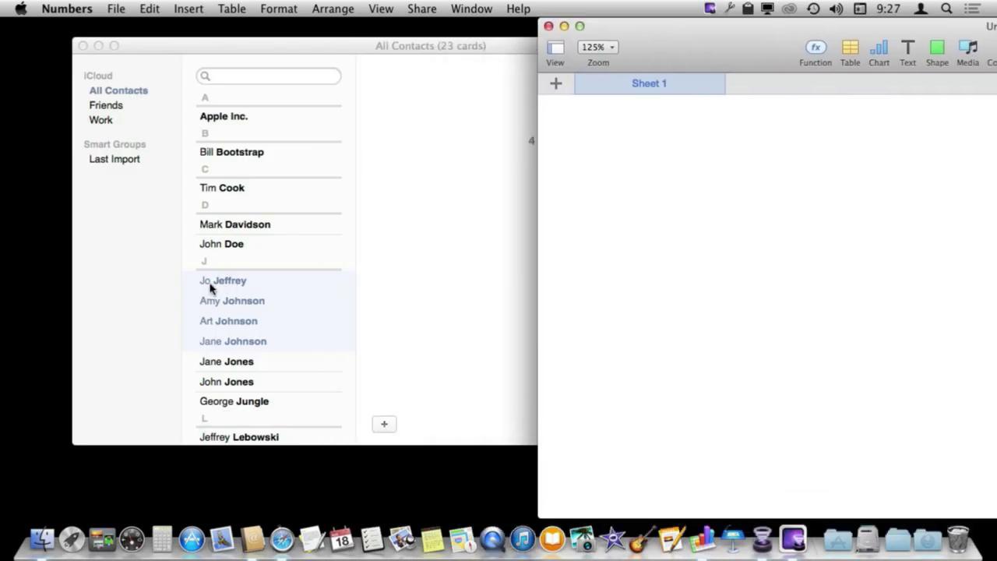
pyautogui.moveTo(209, 288); pyautogui.dragTo(672, 196)
pyautogui.moveTo(766, 36); pyautogui.dragTo(496, 37)
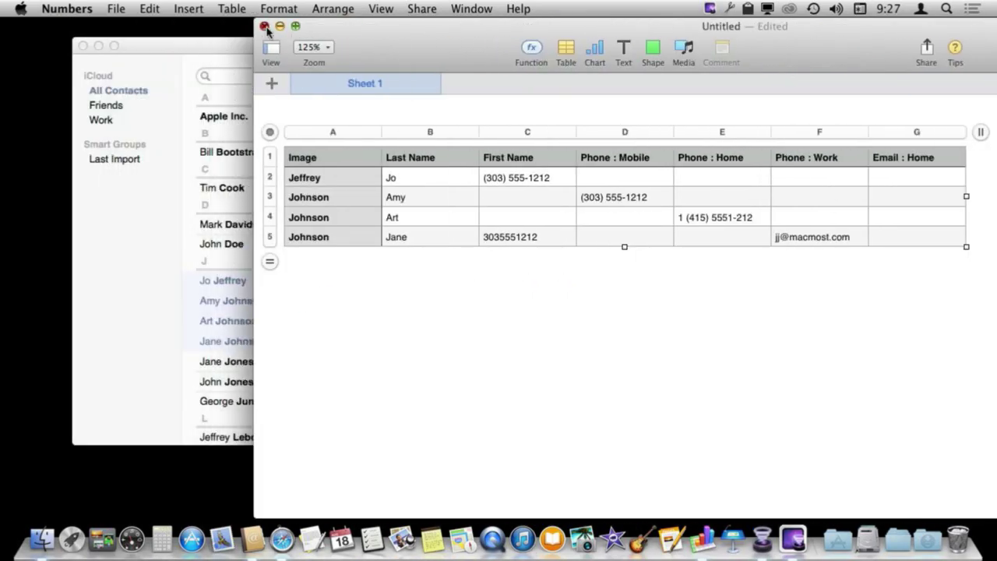
pyautogui.click(265, 27)
pyautogui.click(686, 240)
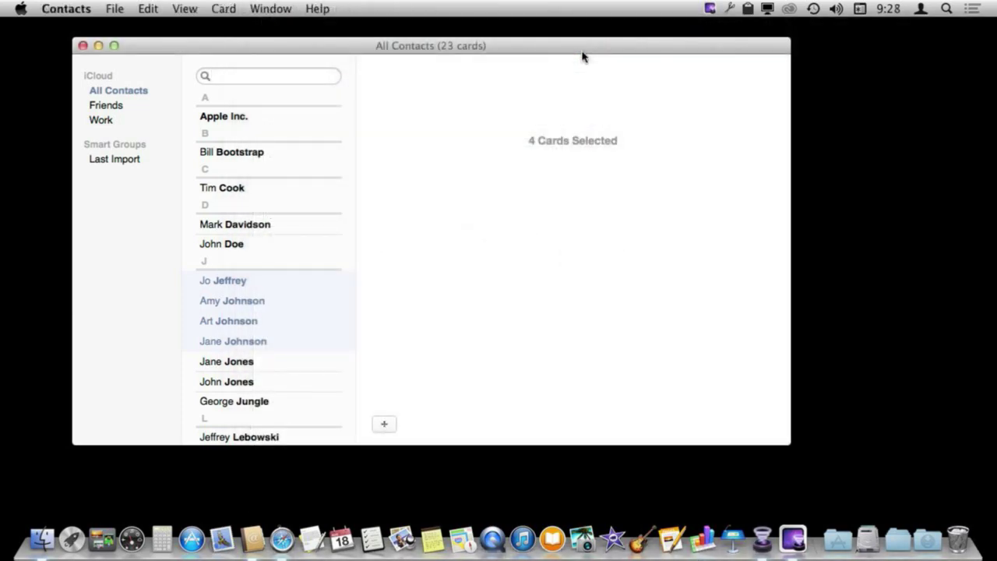
# Save 'Contacts - 08-18-2014.abbu' to the desktop, then open it but cancel the restore.
pyautogui.click(115, 8)
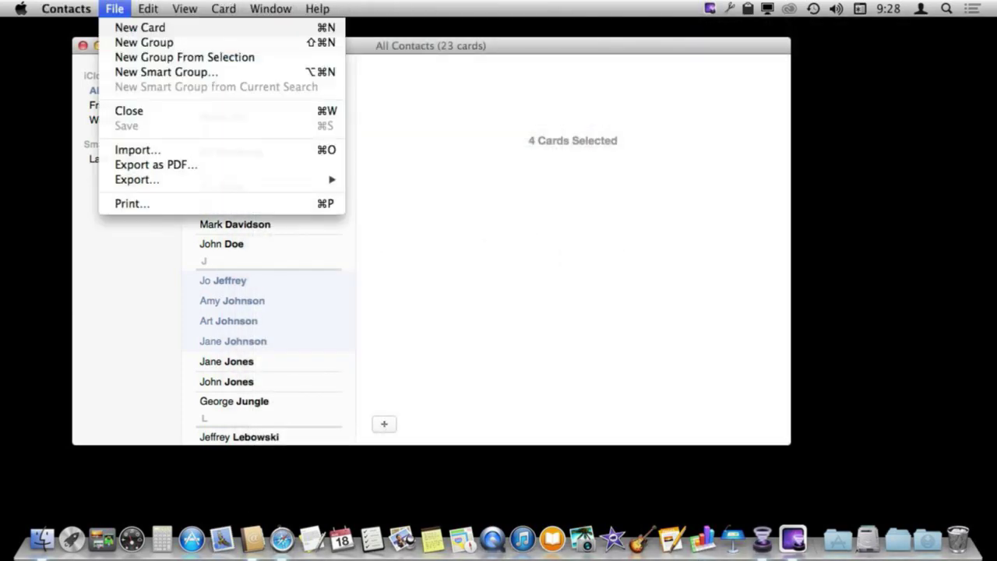
pyautogui.moveTo(137, 180)
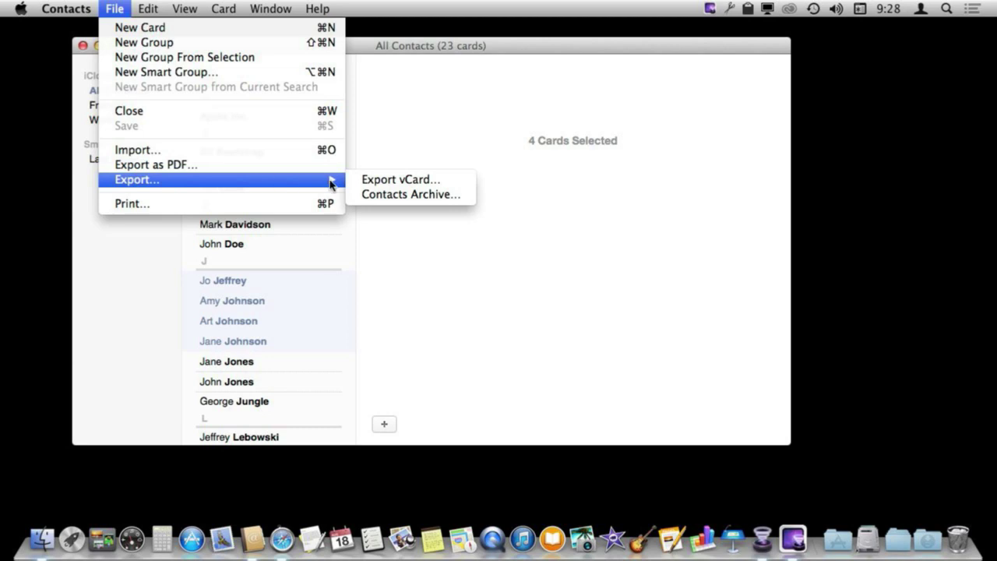
pyautogui.click(390, 195)
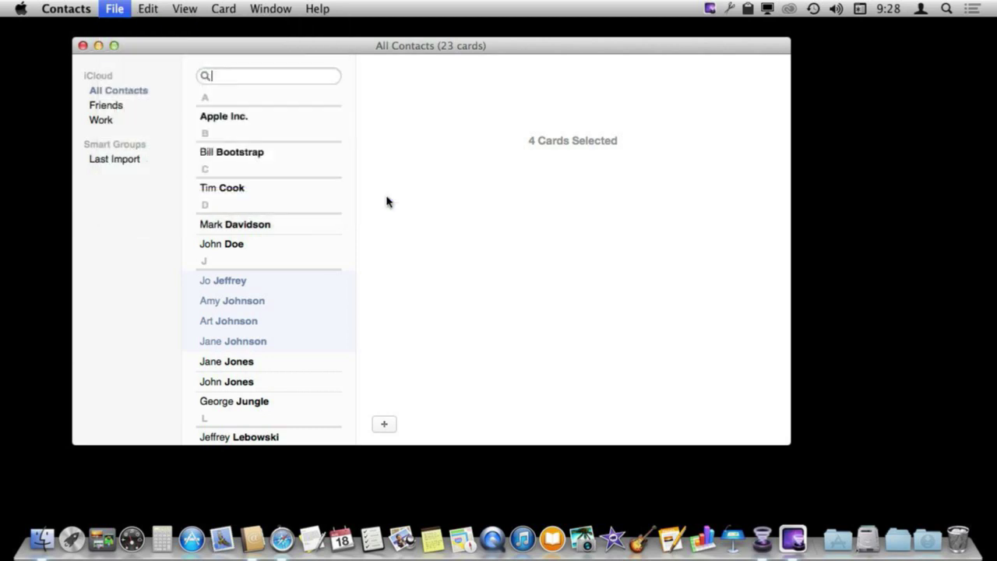
pyautogui.click(663, 385)
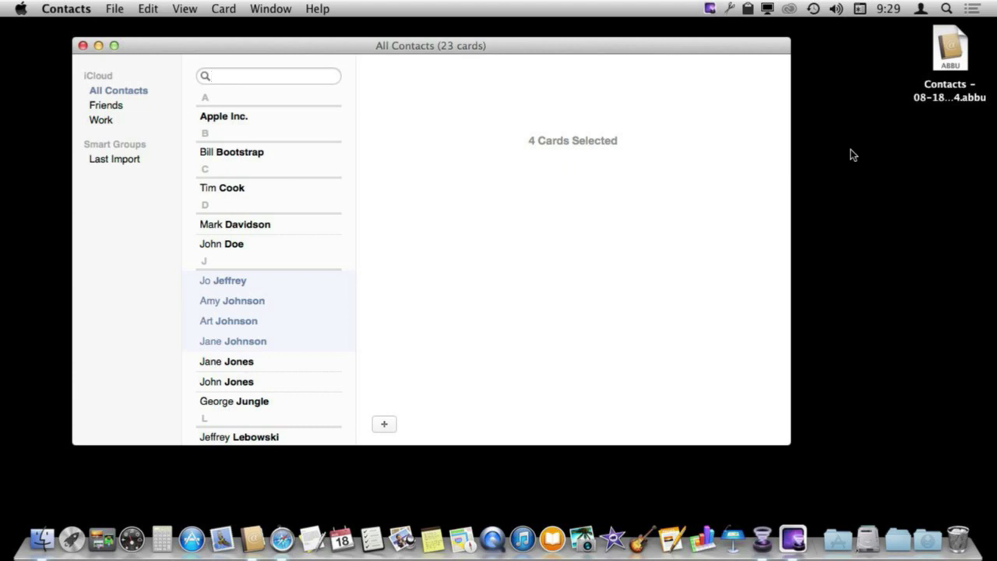
pyautogui.doubleClick(937, 65)
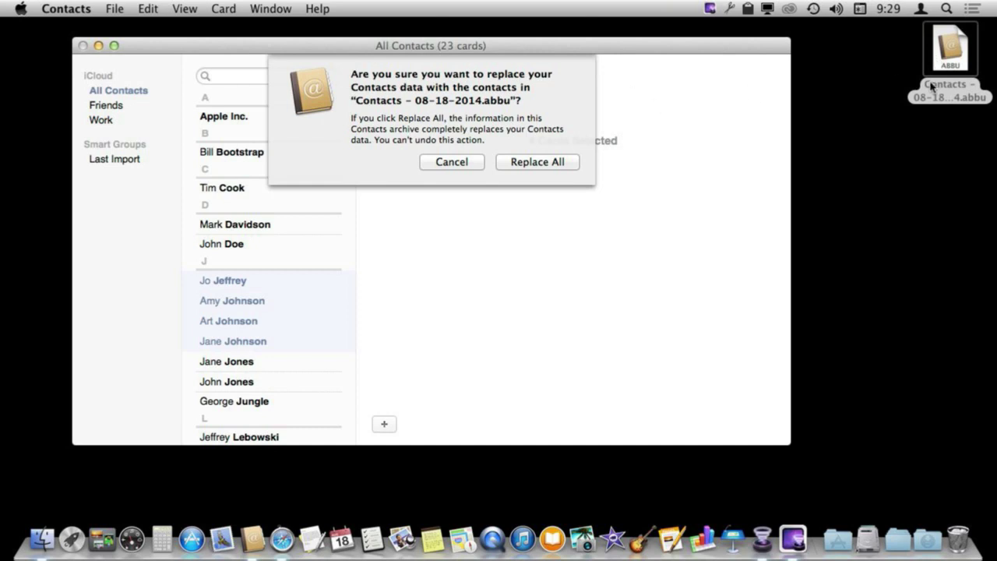
pyautogui.click(469, 163)
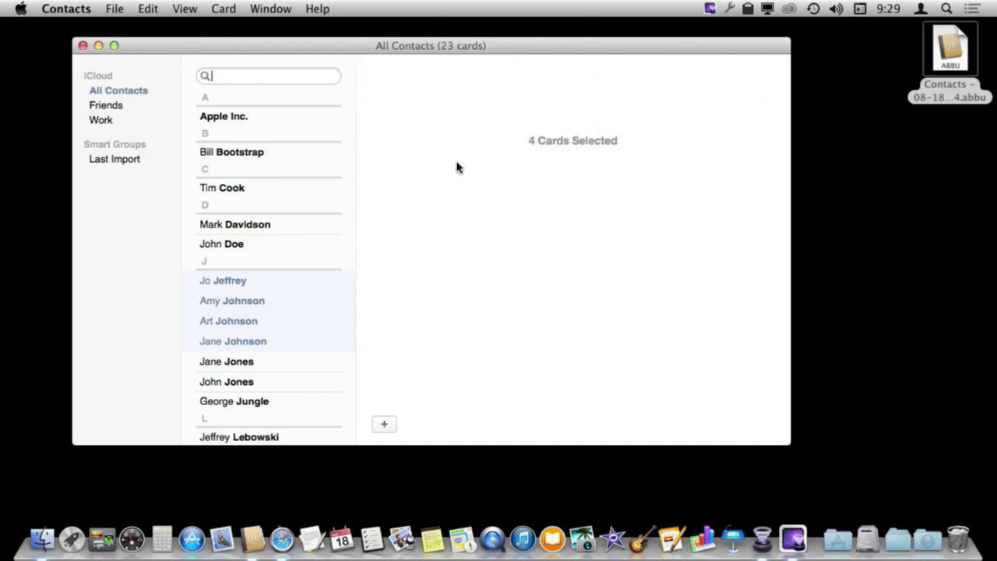